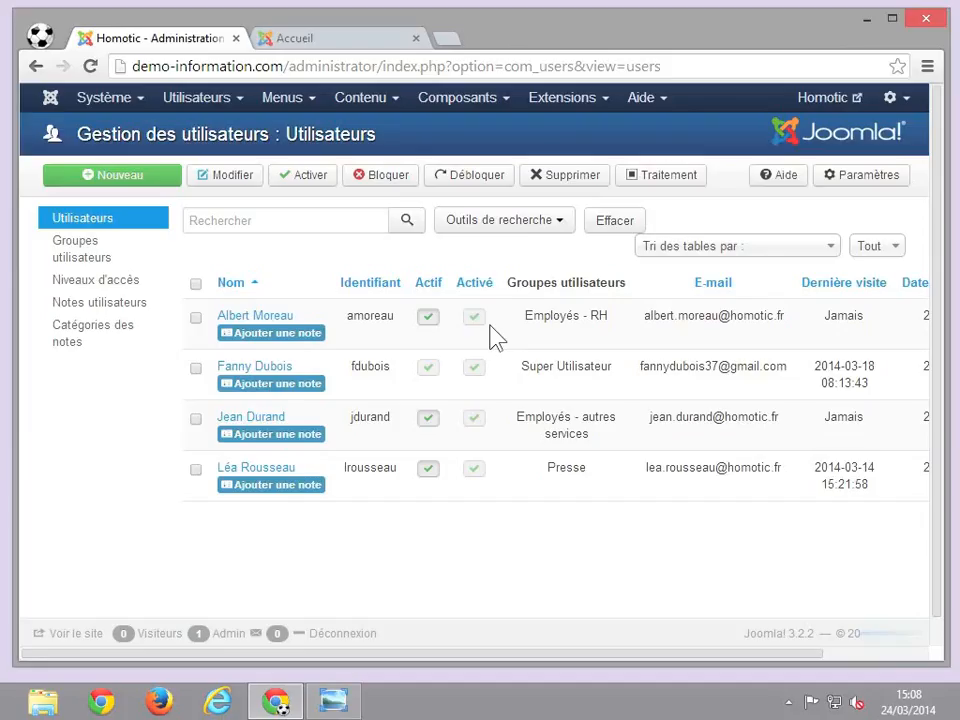
# - Go to the Users management list and start a new user
pyautogui.click(226, 99)
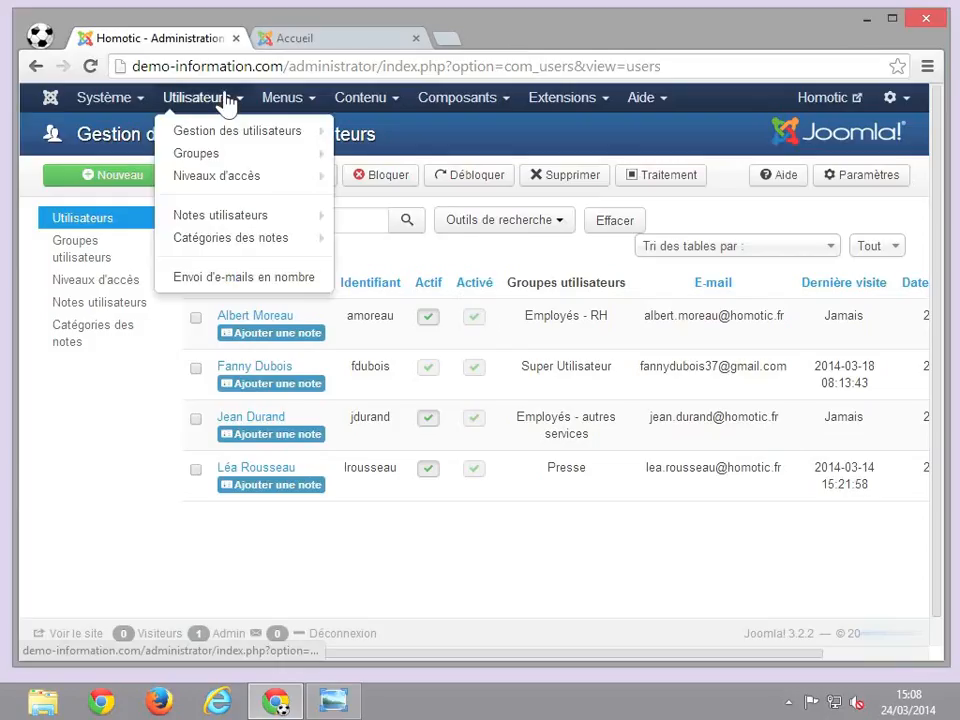
pyautogui.moveTo(237, 138)
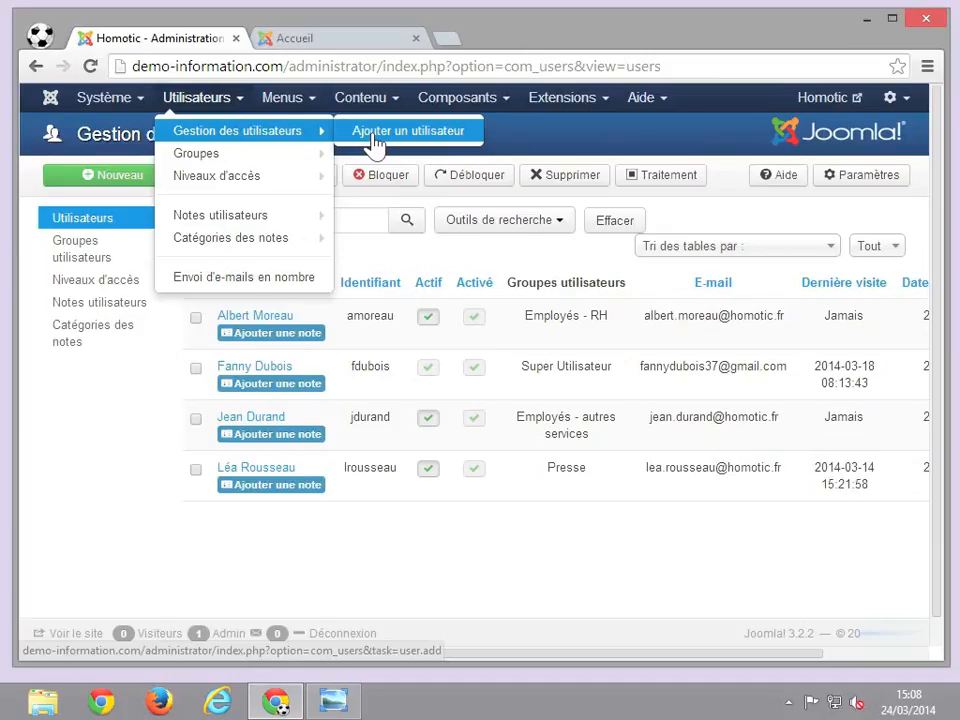
pyautogui.click(274, 145)
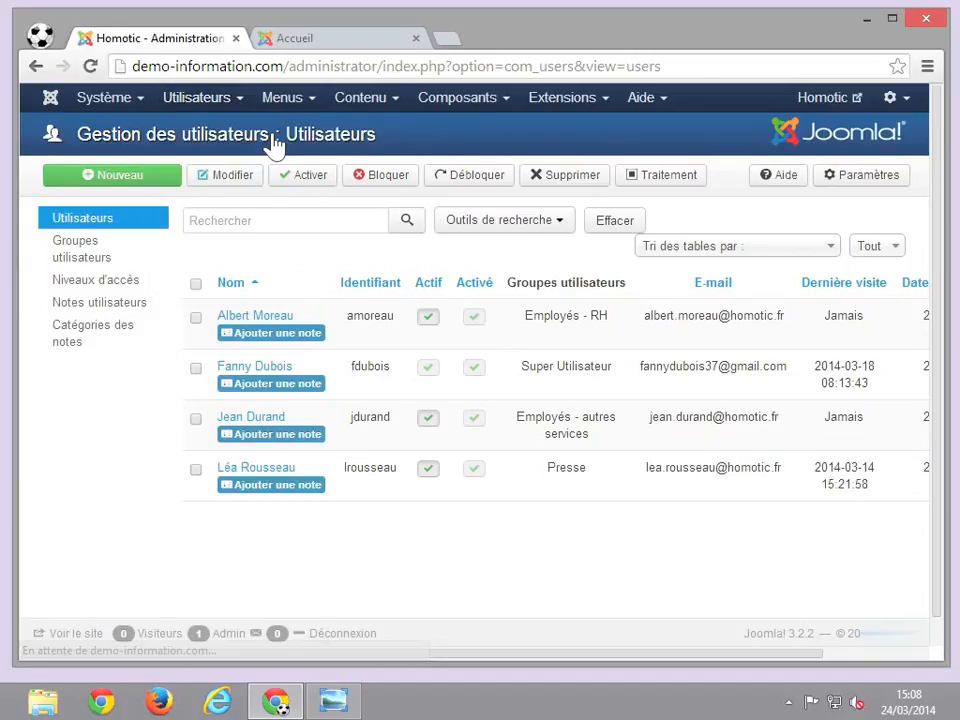
pyautogui.click(118, 176)
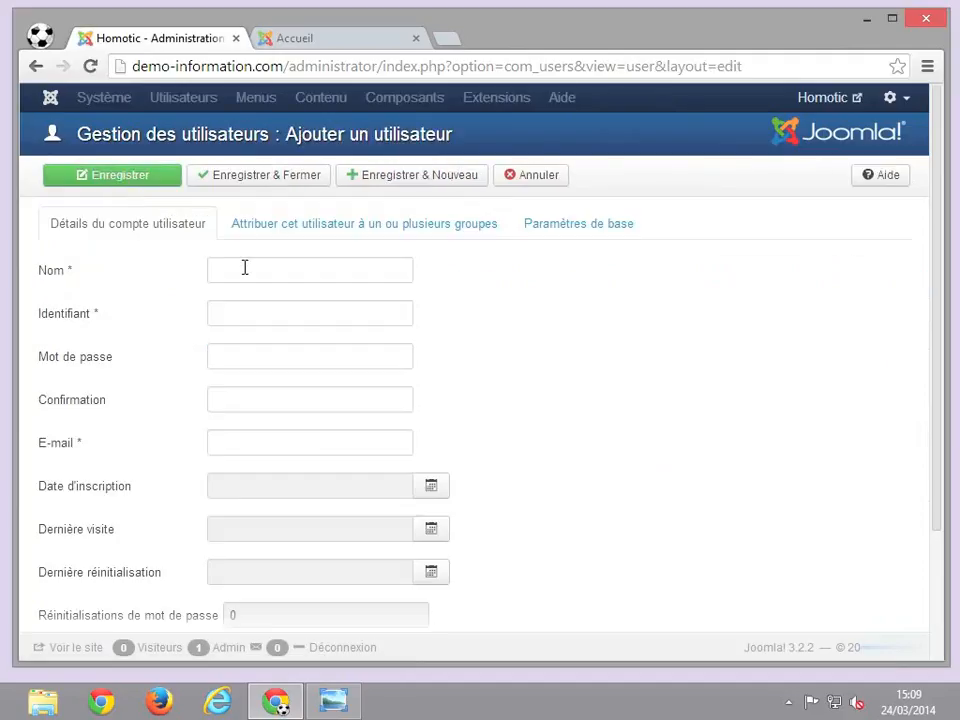
pyautogui.click(244, 268)
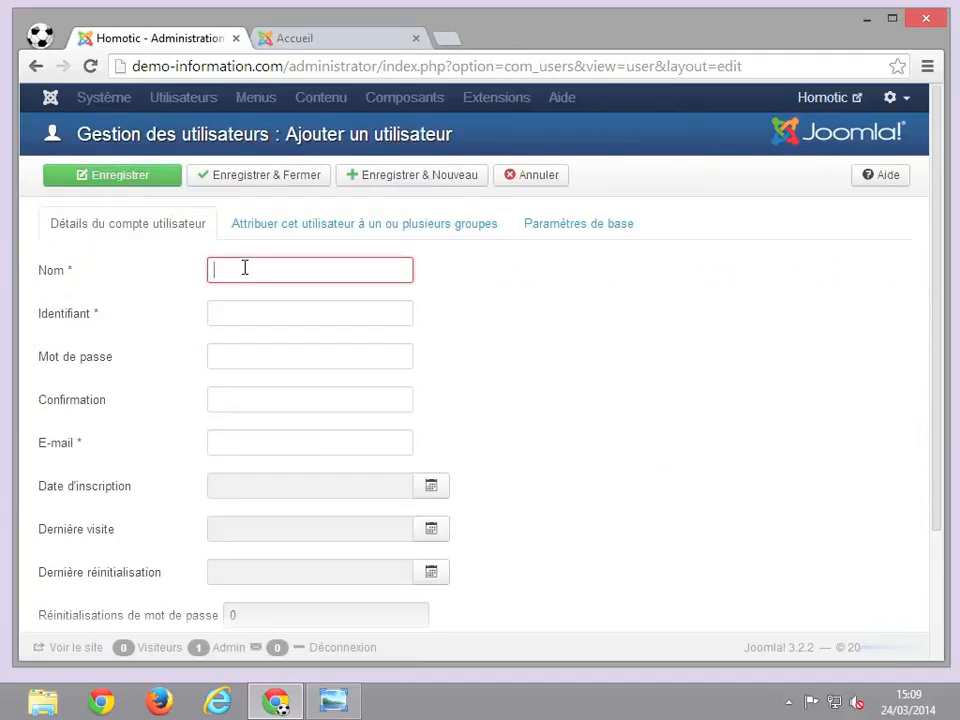
pyautogui.write('Martin')
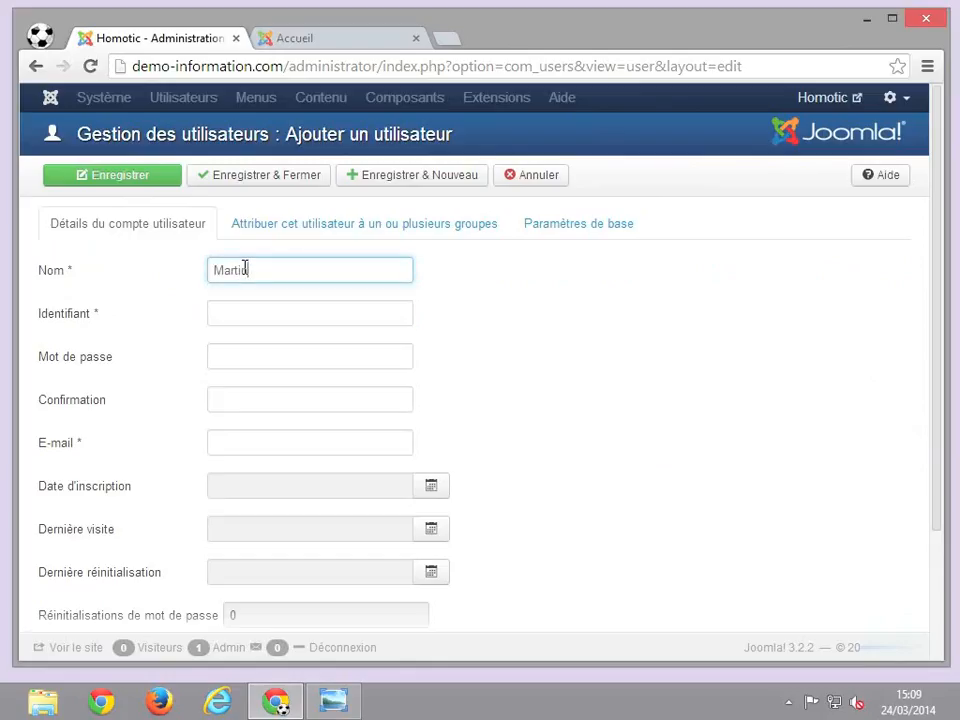
pyautogui.press('Tab')
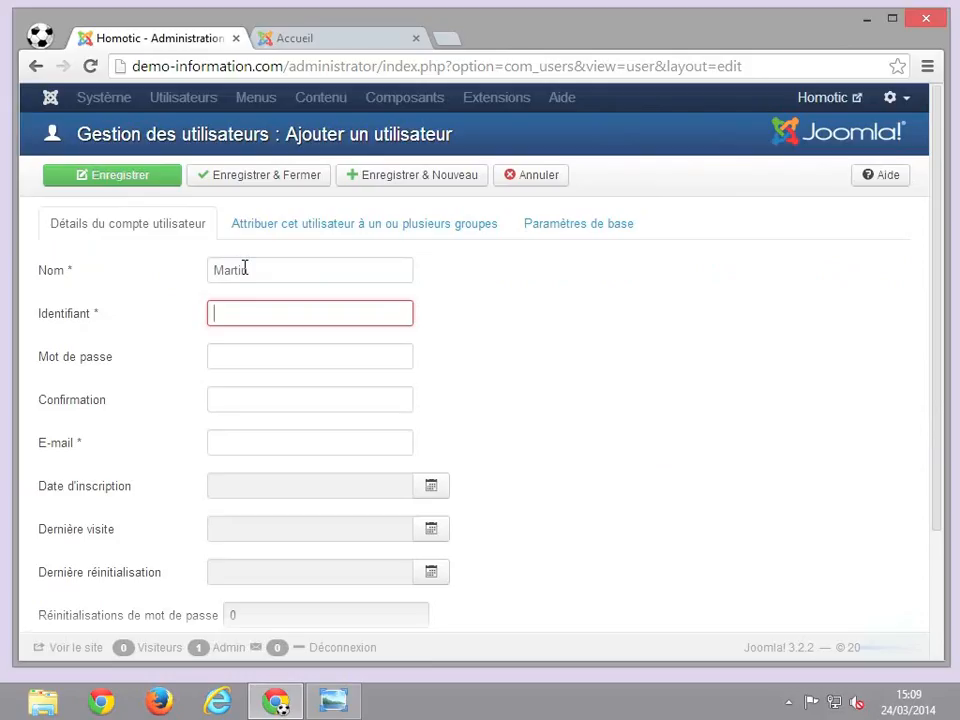
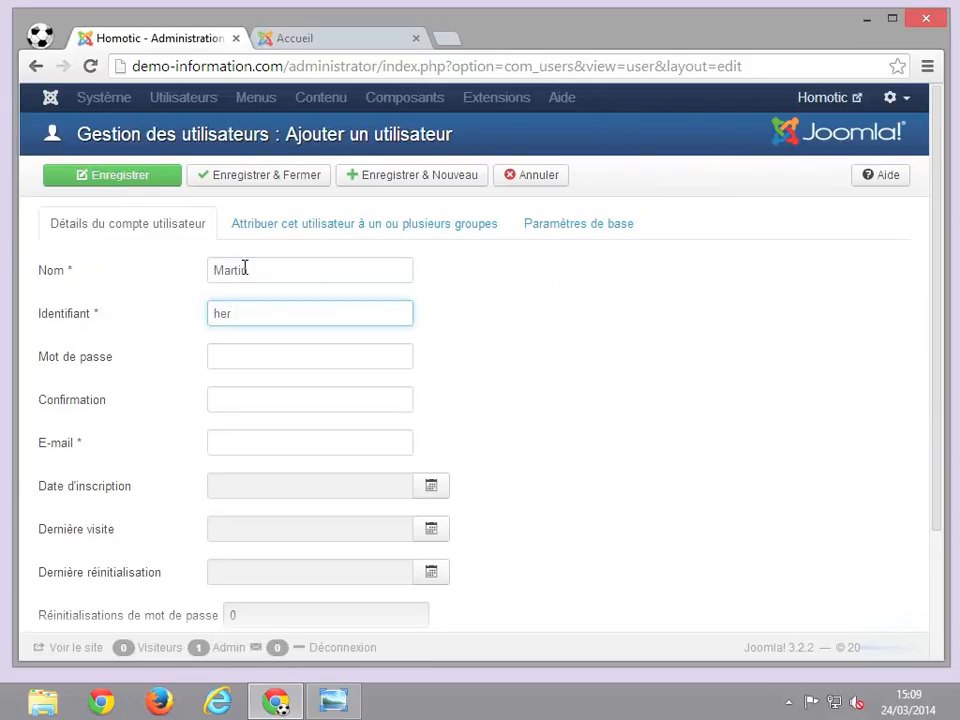
pyautogui.press('Tab')
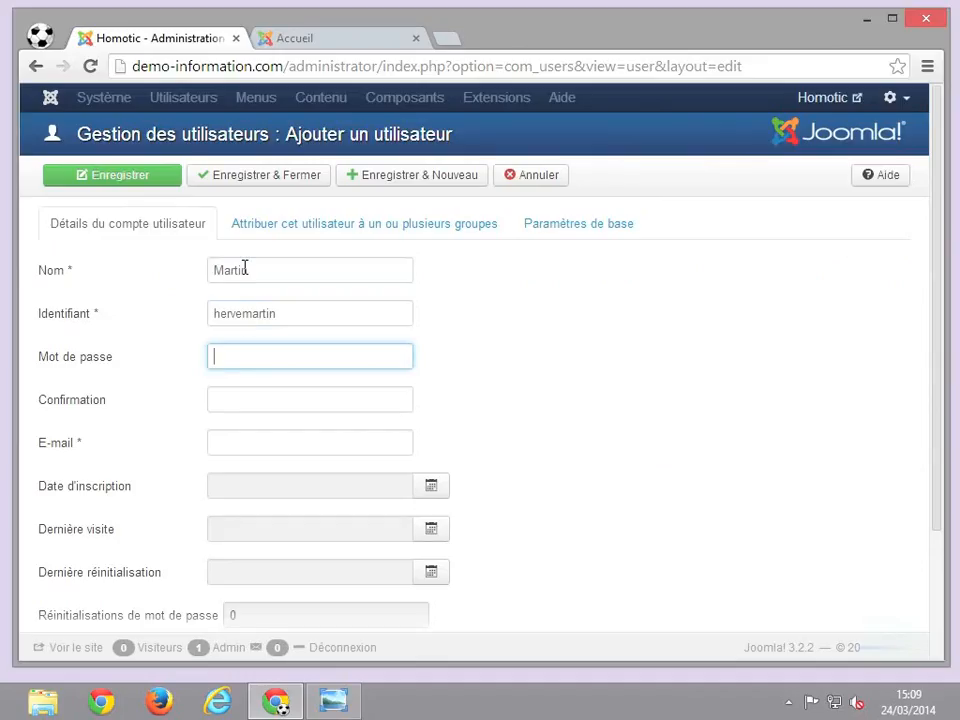
pyautogui.write('********')
pyautogui.press('Tab')
pyautogui.write('********')
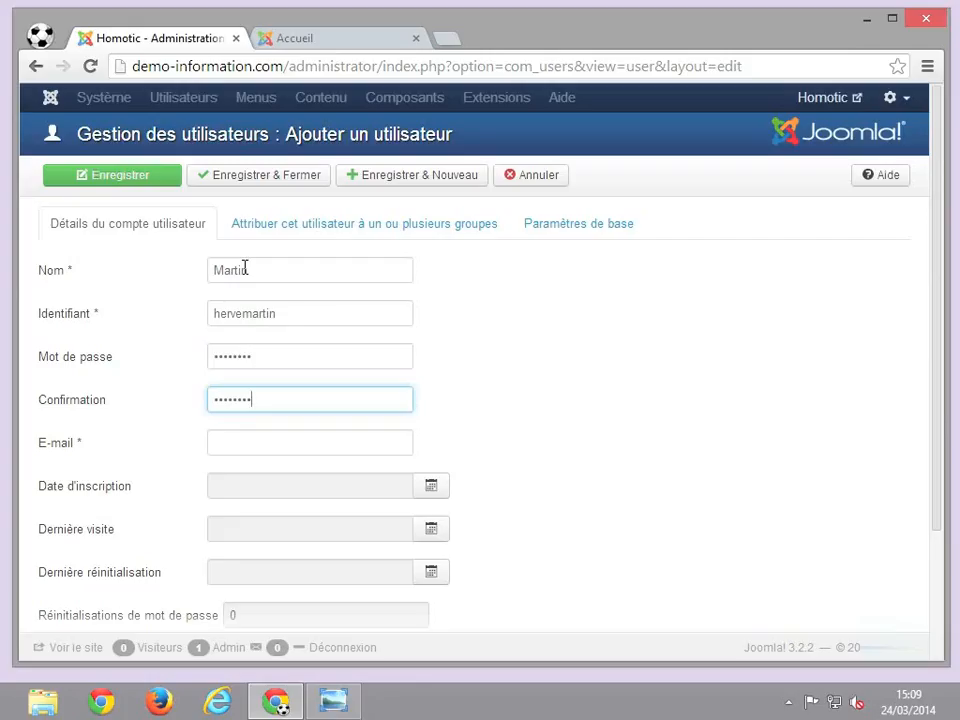
# - Fill in the e-mail address by accepting the suggested address
pyautogui.click(228, 445)
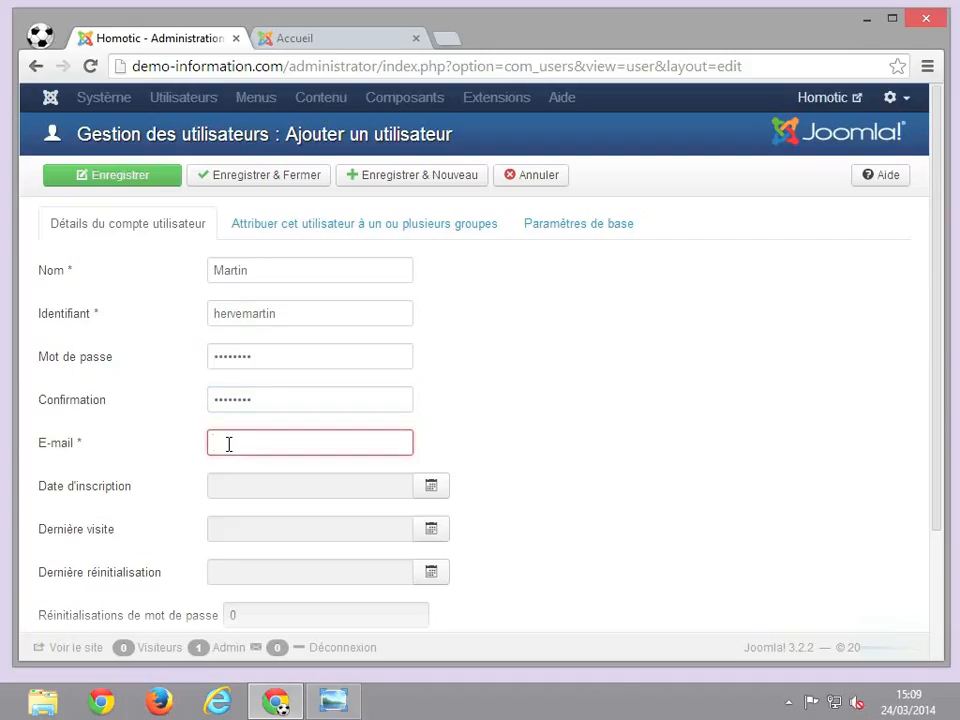
pyautogui.write('he')
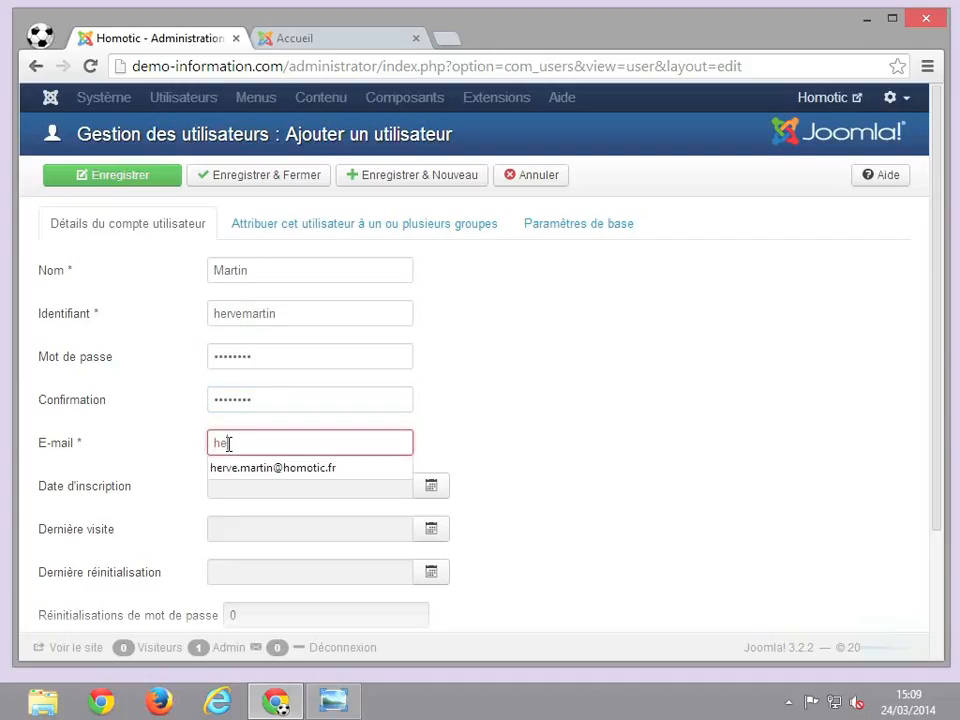
pyautogui.click(280, 470)
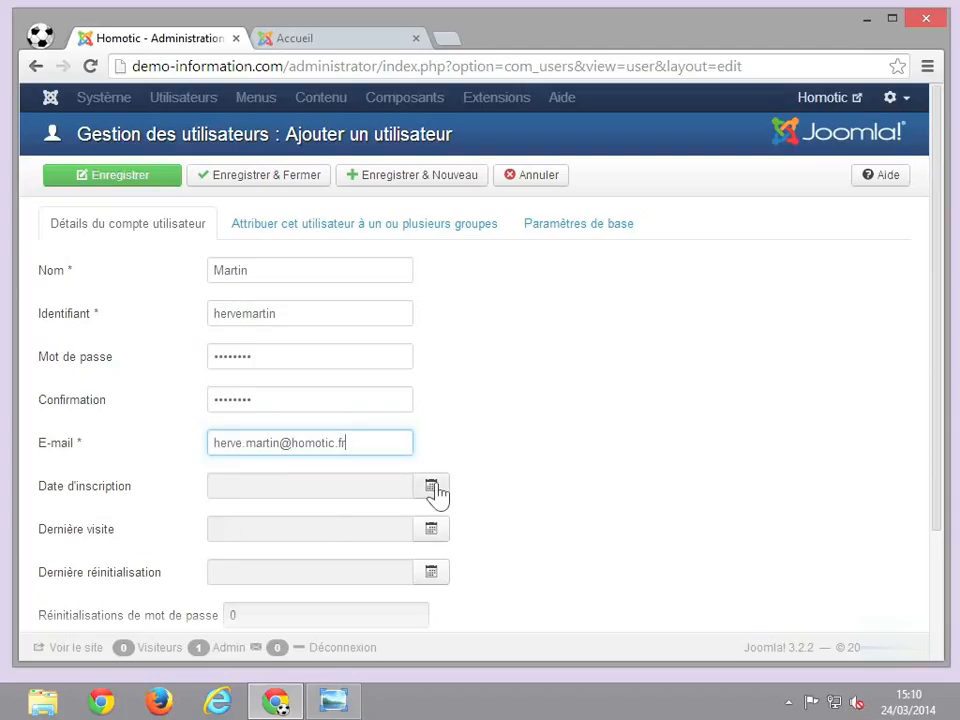
# - Set Notification système to Oui for the new user, leaving blocking off
pyautogui.scroll(-2, 580, 499)
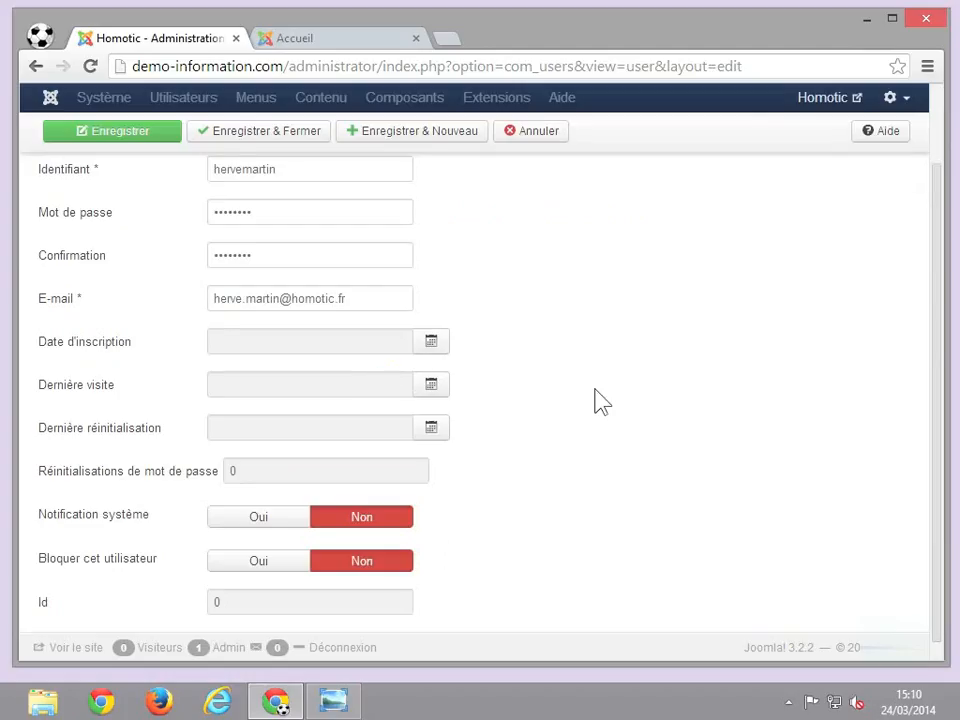
pyautogui.scroll(-1, 600, 401)
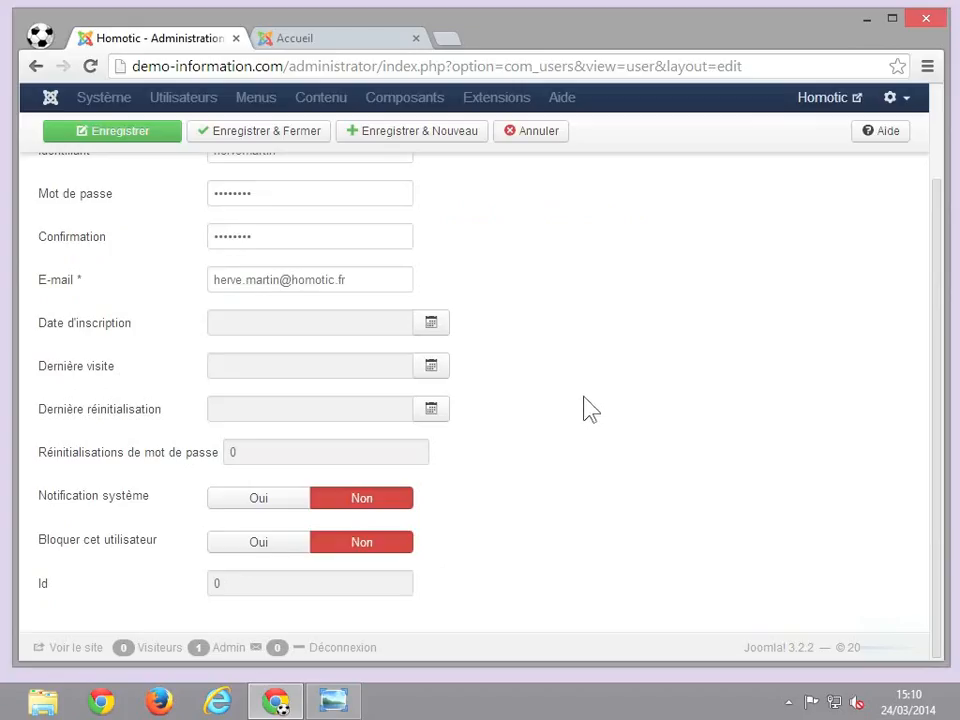
pyautogui.click(259, 502)
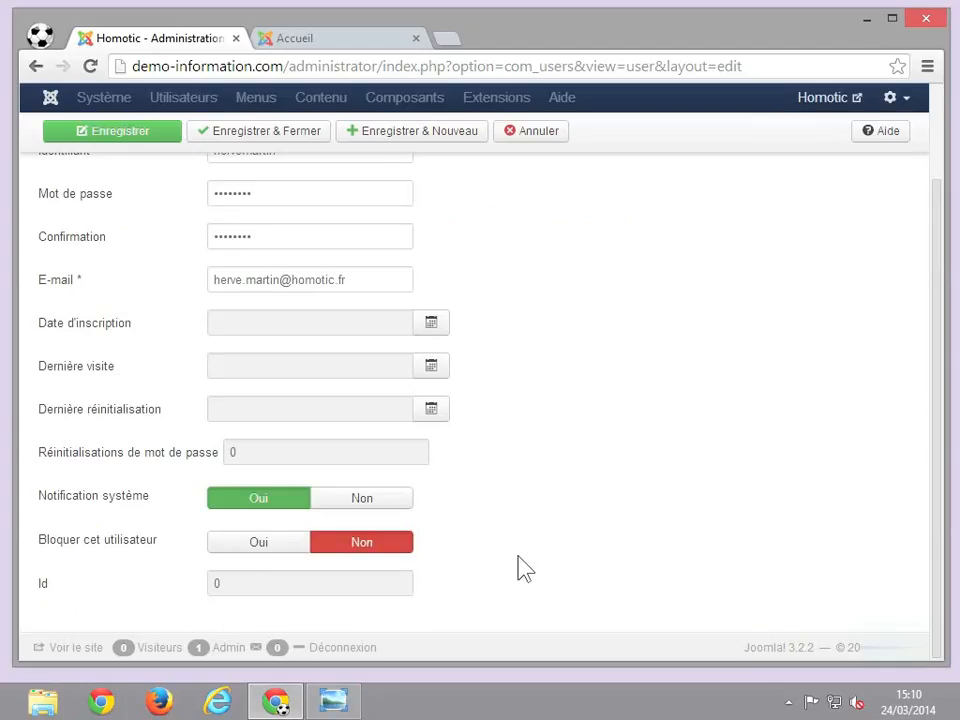
pyautogui.scroll(3, 525, 568)
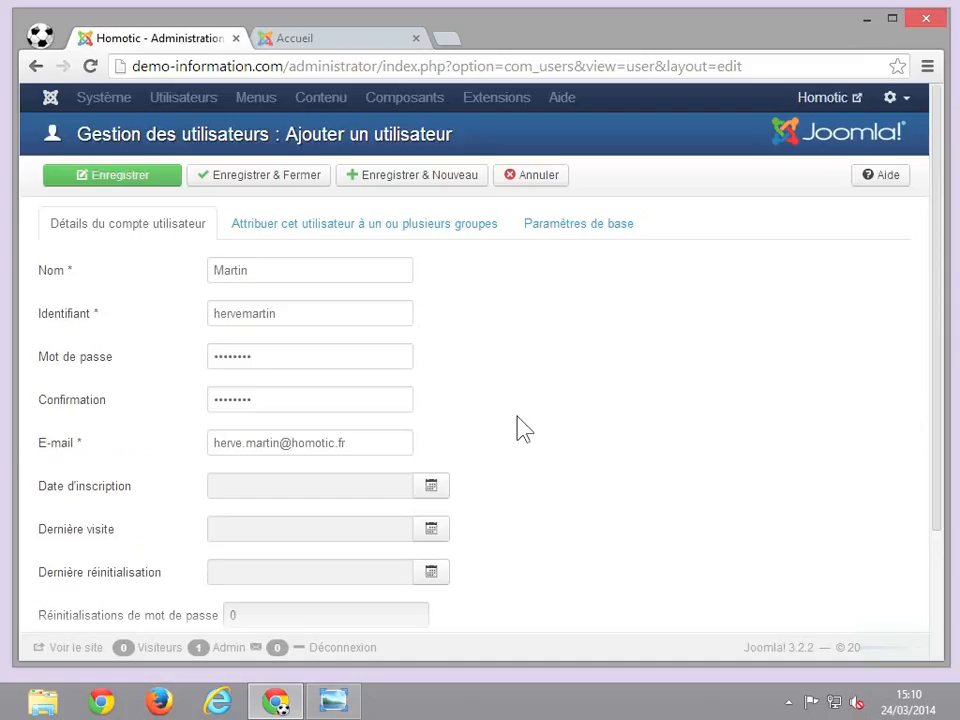
# - Tick the RH group for the user, then bring up the Paramètres de base
pyautogui.click(399, 251)
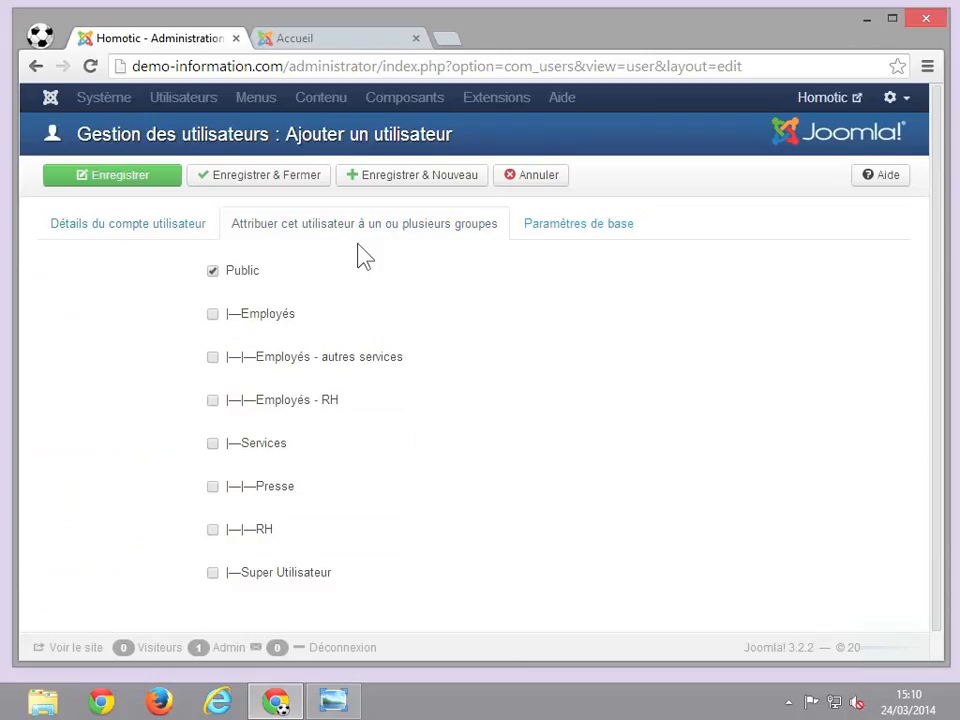
pyautogui.click(217, 531)
pyautogui.scroll(-1, 467, 514)
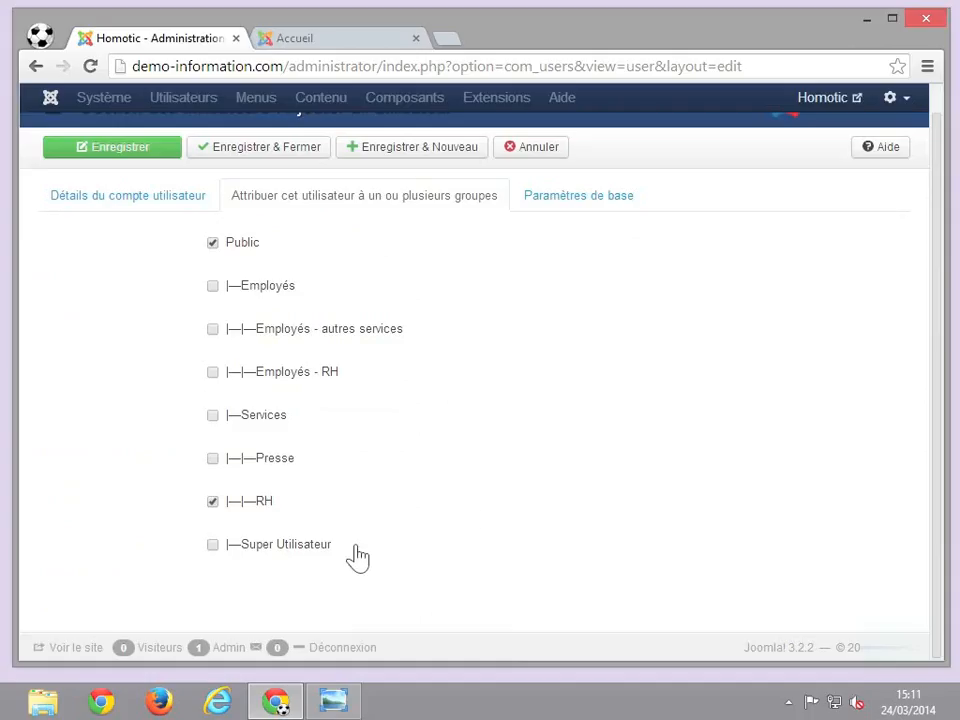
pyautogui.scroll(1, 357, 558)
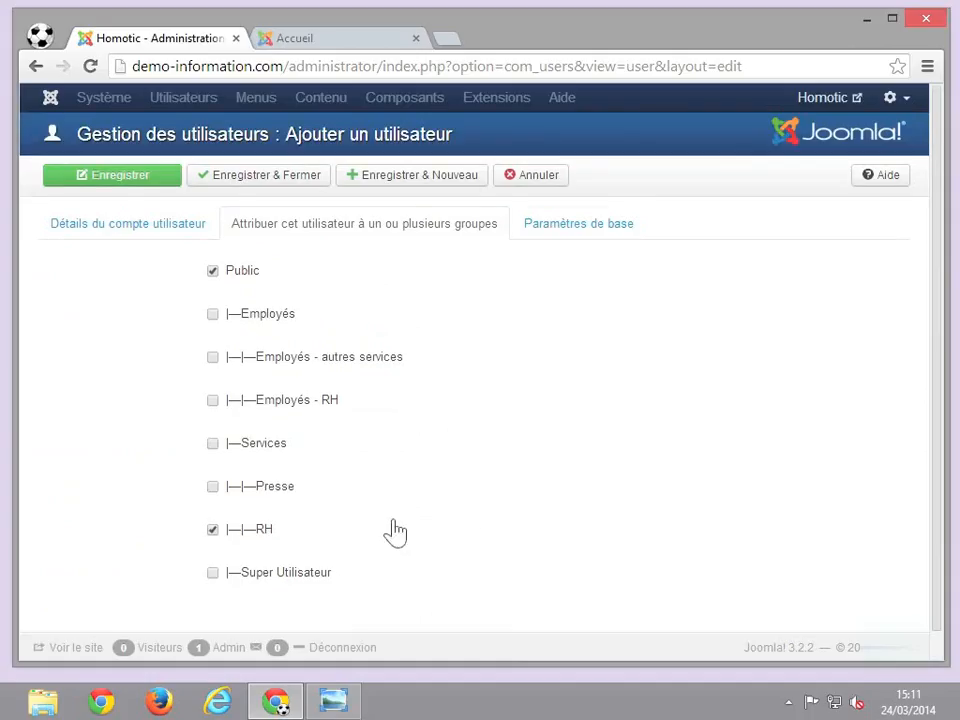
pyautogui.click(574, 234)
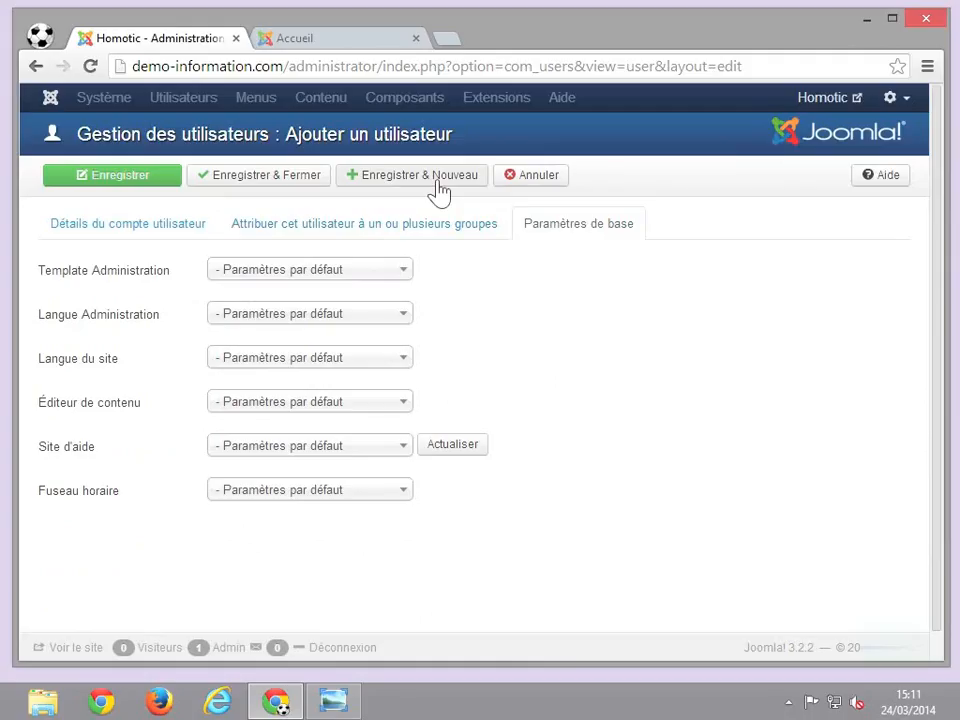
# - Keep default basic settings and use Enregistrer & Fermer on the new user
pyautogui.click(287, 188)
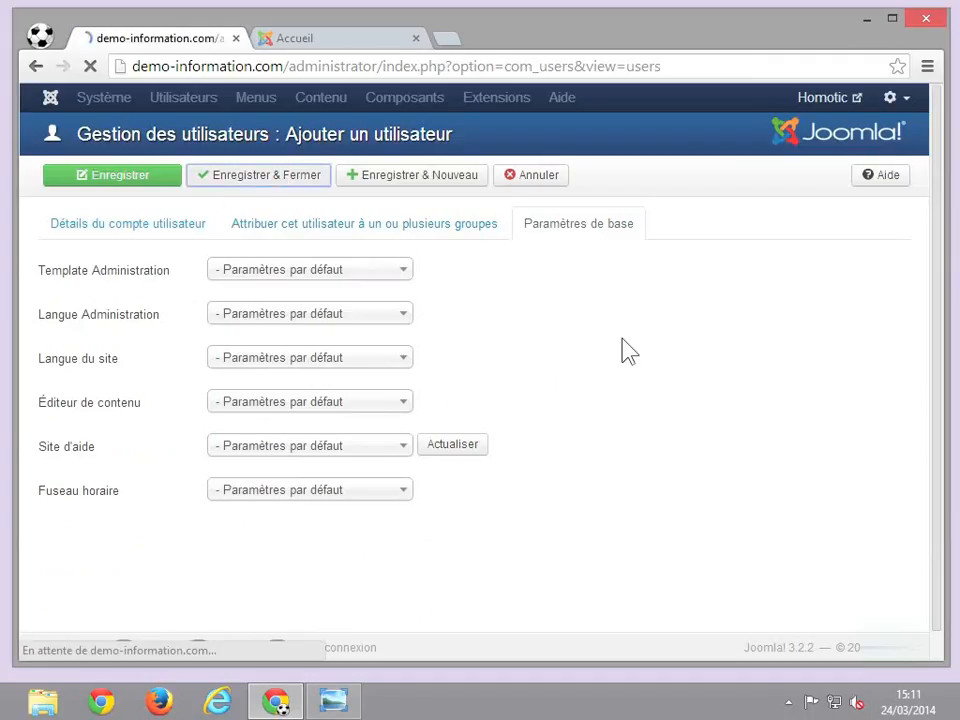
# - Scroll the Utilisateurs list to check the new account in the Public and RH groups
pyautogui.scroll(-3, 626, 350)
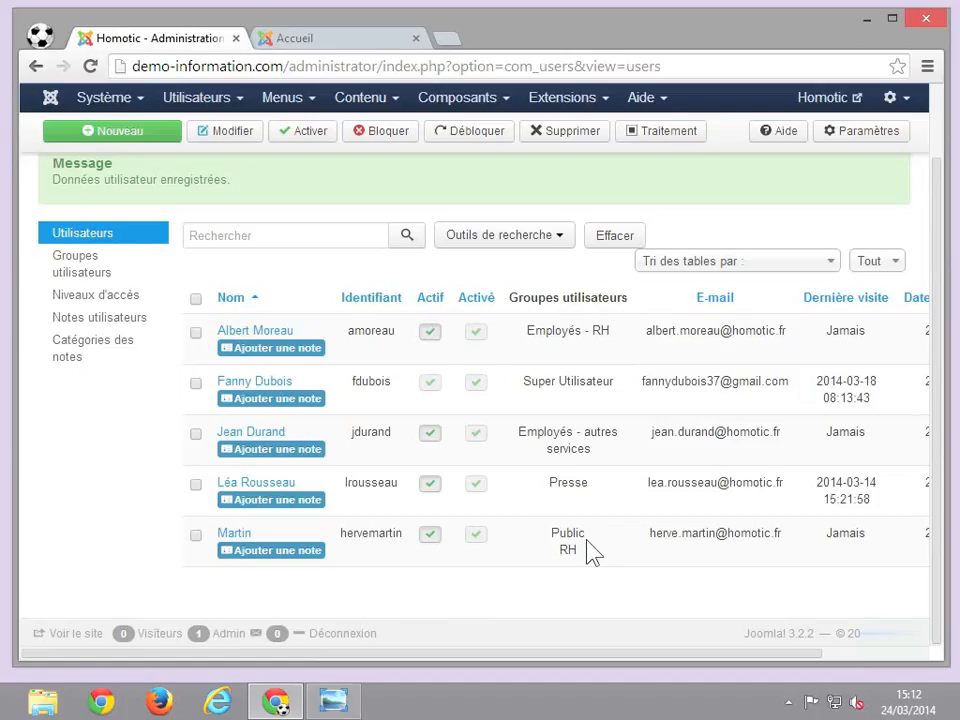
# - Tick the users in Employés - RH, Employés - autres services and Presse, leaving Super Utilisateur unticked
pyautogui.click(196, 384)
pyautogui.click(196, 384)
pyautogui.click(196, 333)
pyautogui.click(196, 436)
pyautogui.click(196, 485)
# - Batch-add the three selected users to the Employés - RH group
pyautogui.click(652, 140)
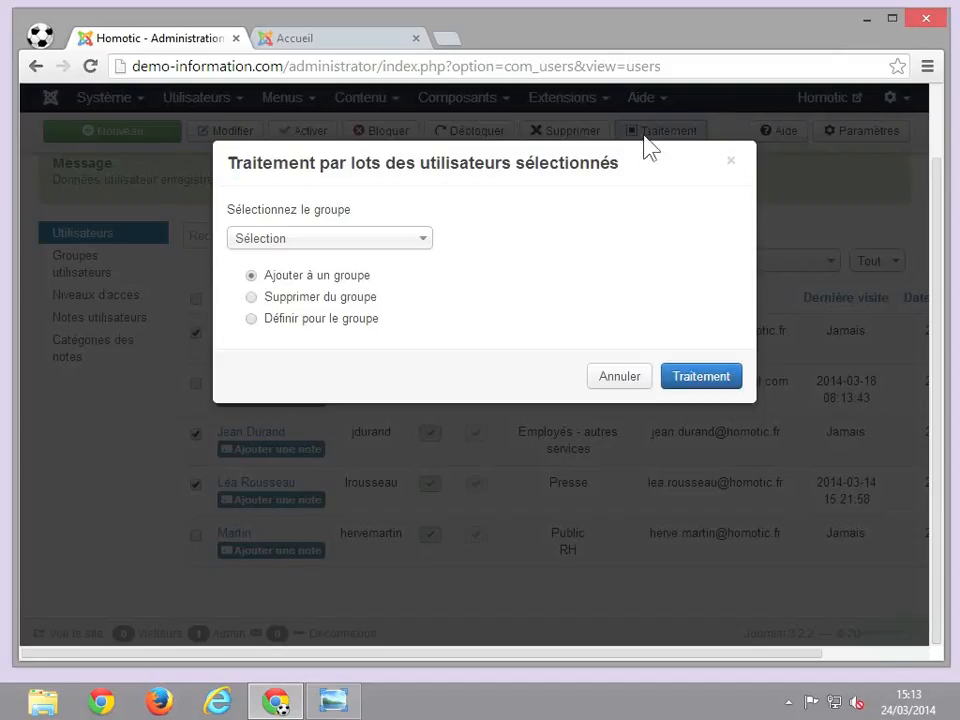
pyautogui.click(392, 240)
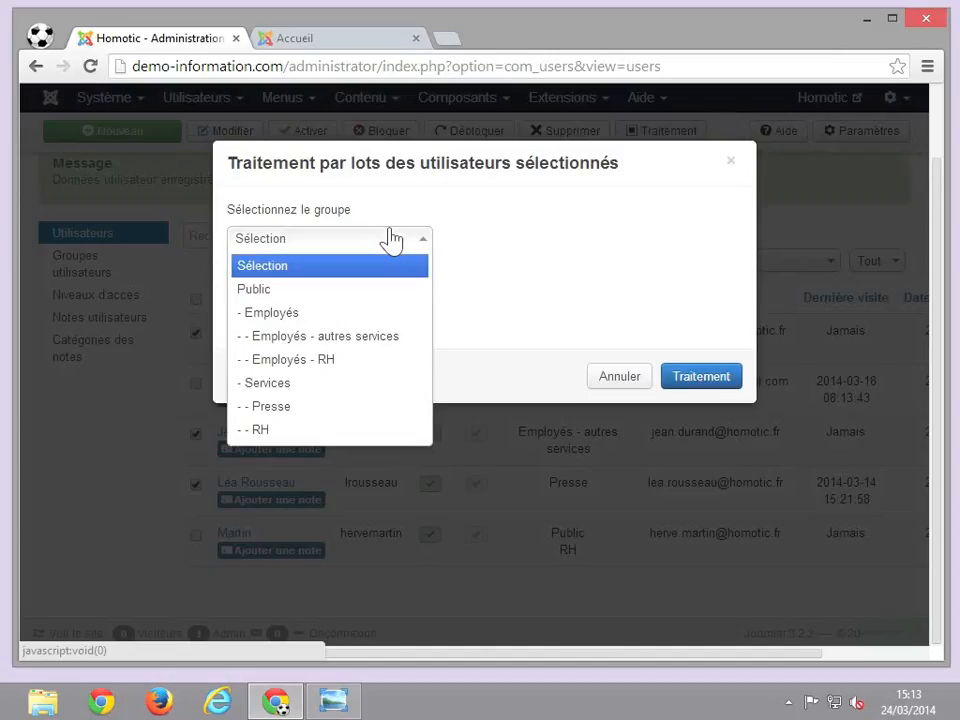
pyautogui.click(322, 362)
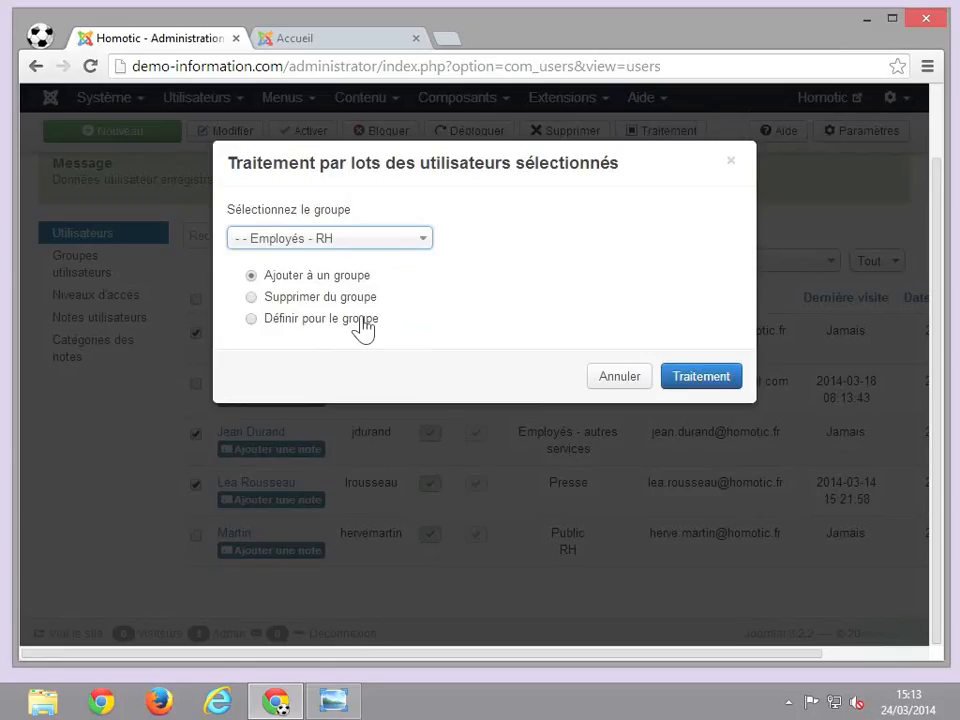
pyautogui.click(714, 385)
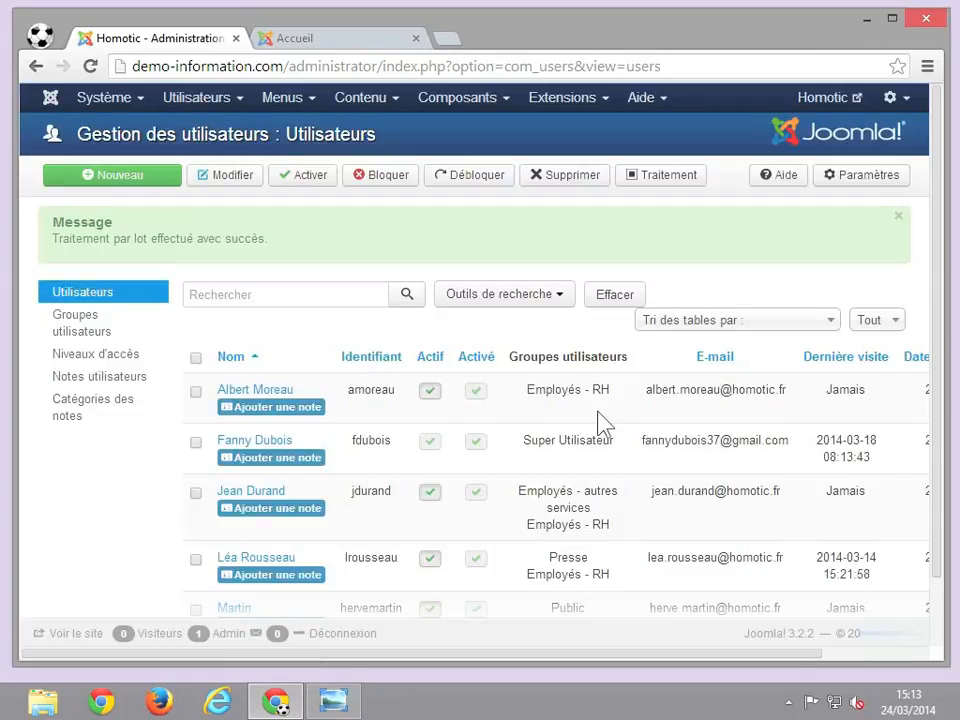
pyautogui.scroll(-1, 598, 412)
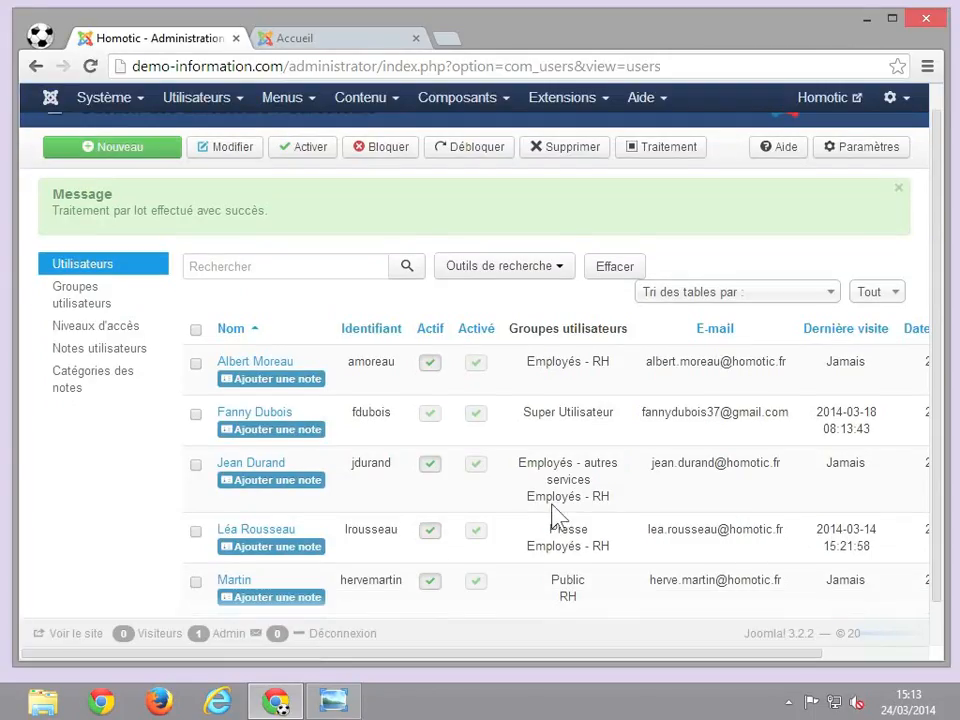
pyautogui.doubleClick(546, 463)
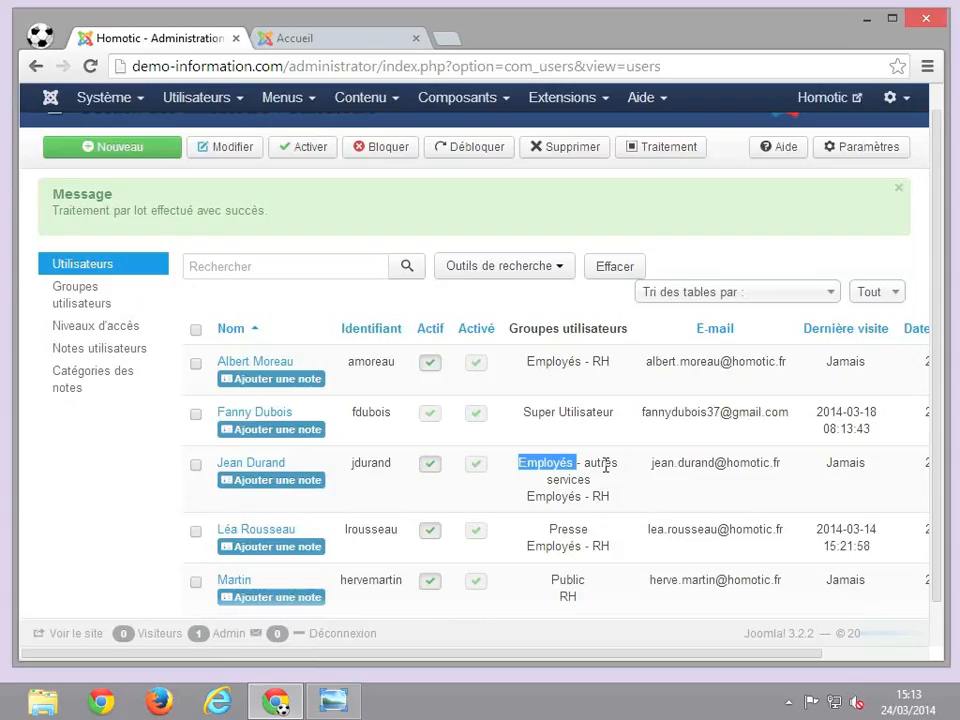
pyautogui.click(606, 465)
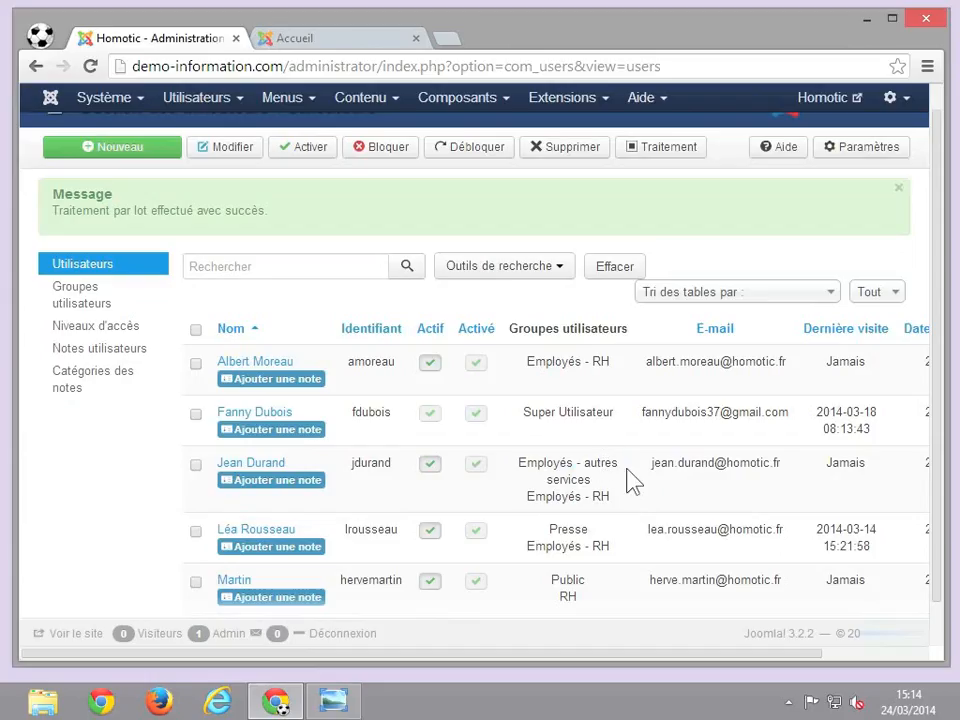
pyautogui.scroll(-1, 632, 476)
pyautogui.scroll(1, 632, 482)
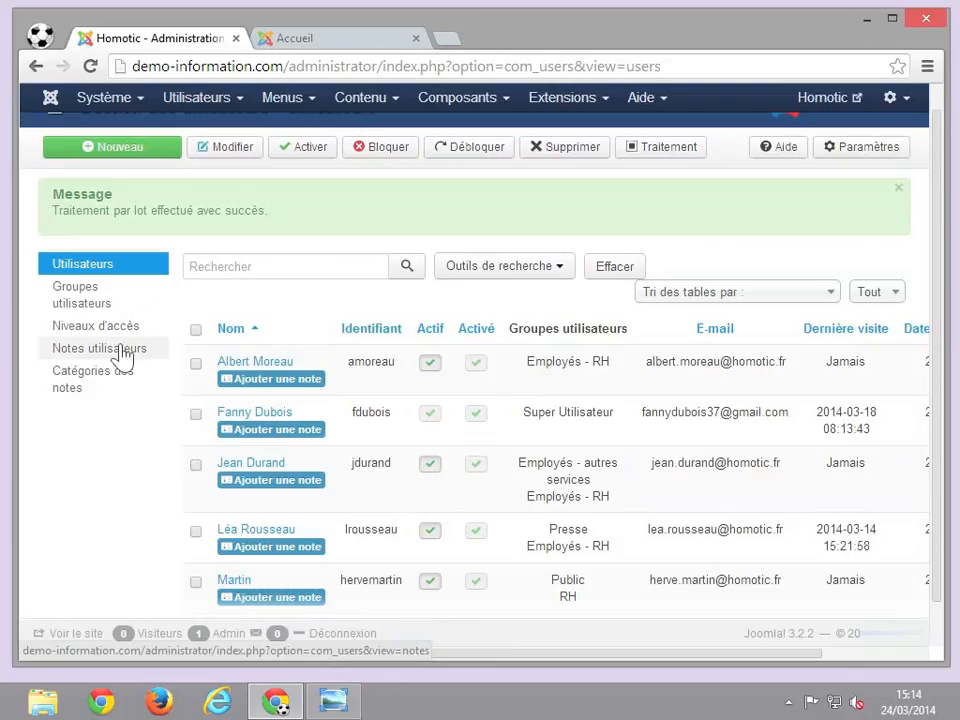
# - Start a note for the first user, then cancel it without a subject or text
pyautogui.click(285, 388)
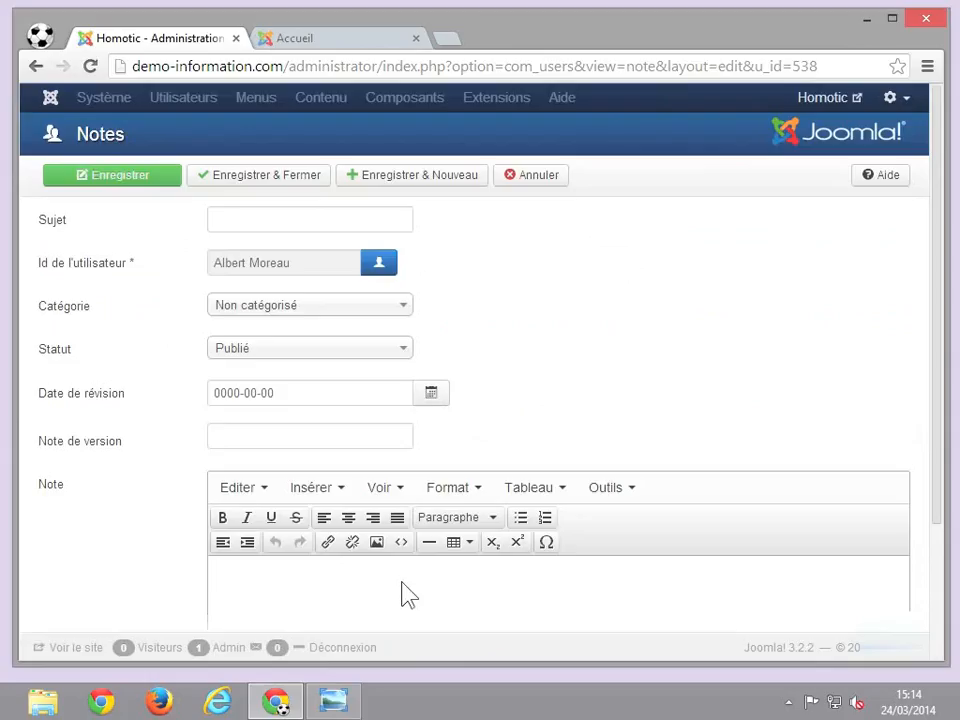
pyautogui.click(538, 176)
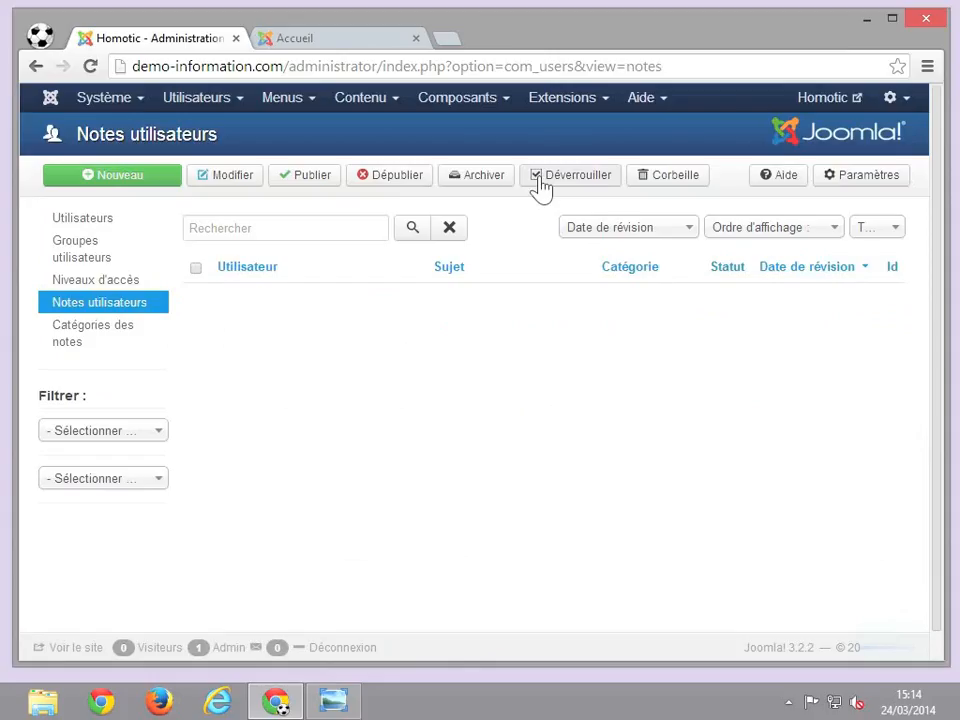
# - Open the Users component options via the Paramètres toolbar button
pyautogui.click(851, 186)
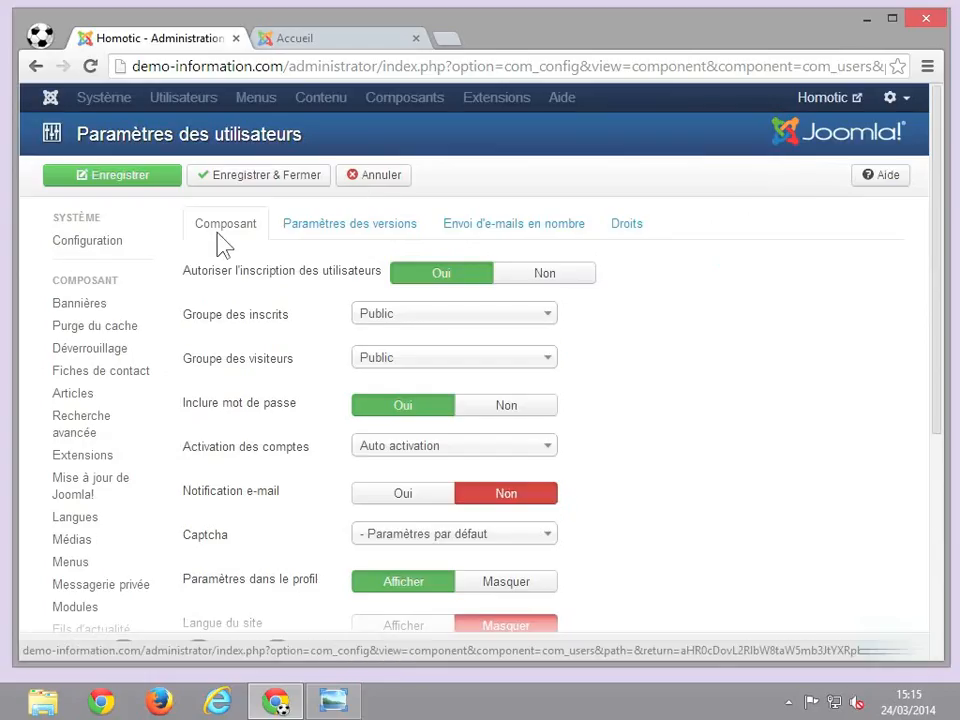
pyautogui.scroll(-3, 222, 245)
pyautogui.scroll(-1, 222, 245)
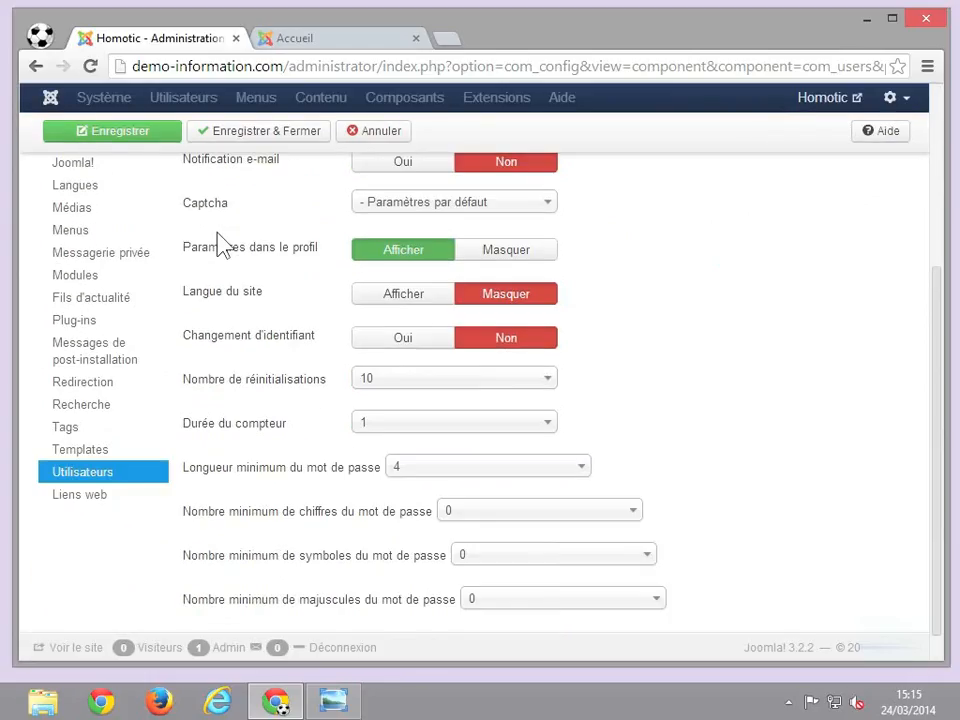
pyautogui.scroll(4, 300, 484)
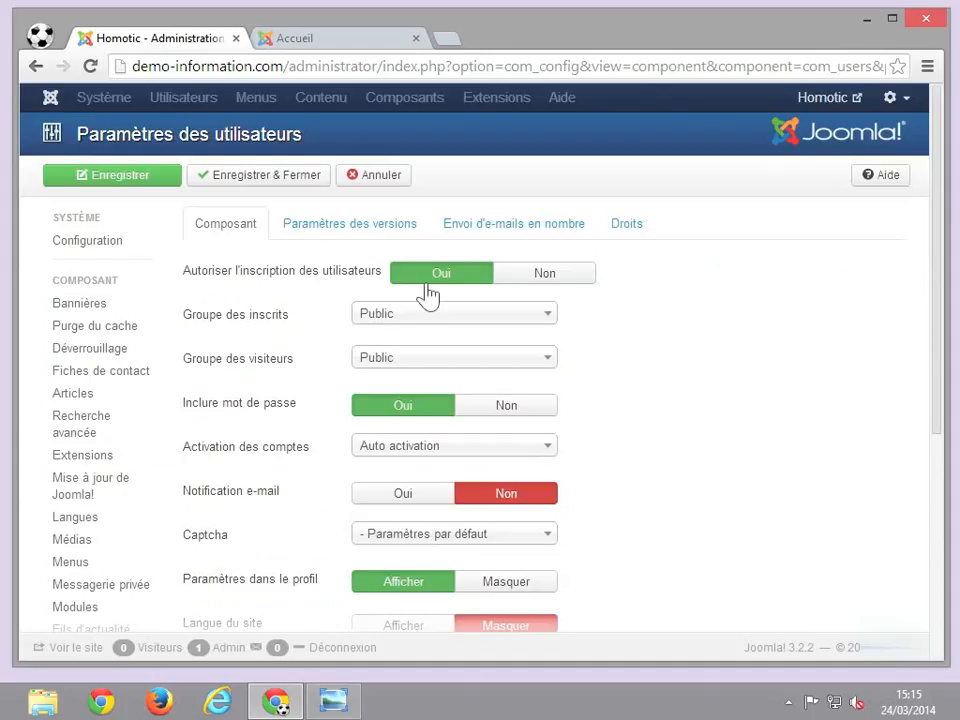
pyautogui.click(428, 318)
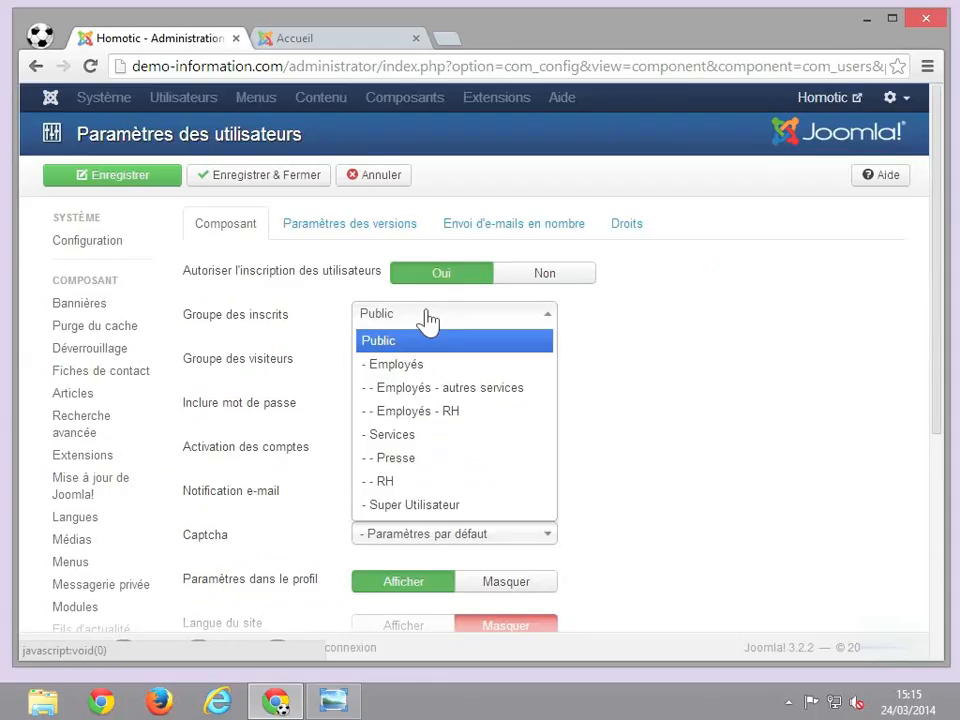
pyautogui.click(683, 384)
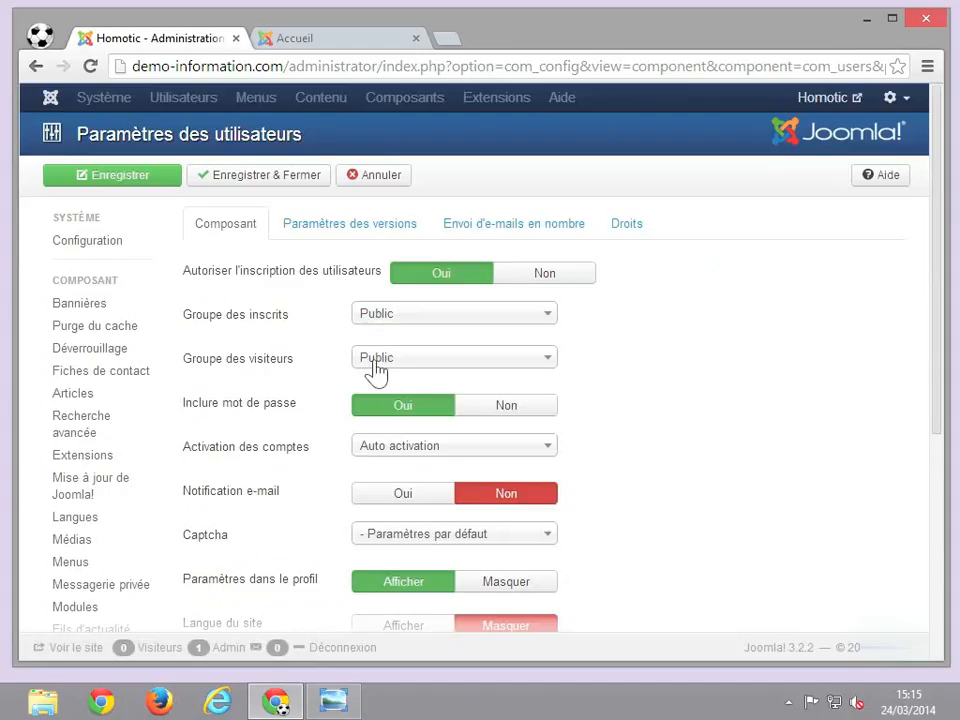
pyautogui.moveTo(287, 371)
pyautogui.scroll(-3, 689, 397)
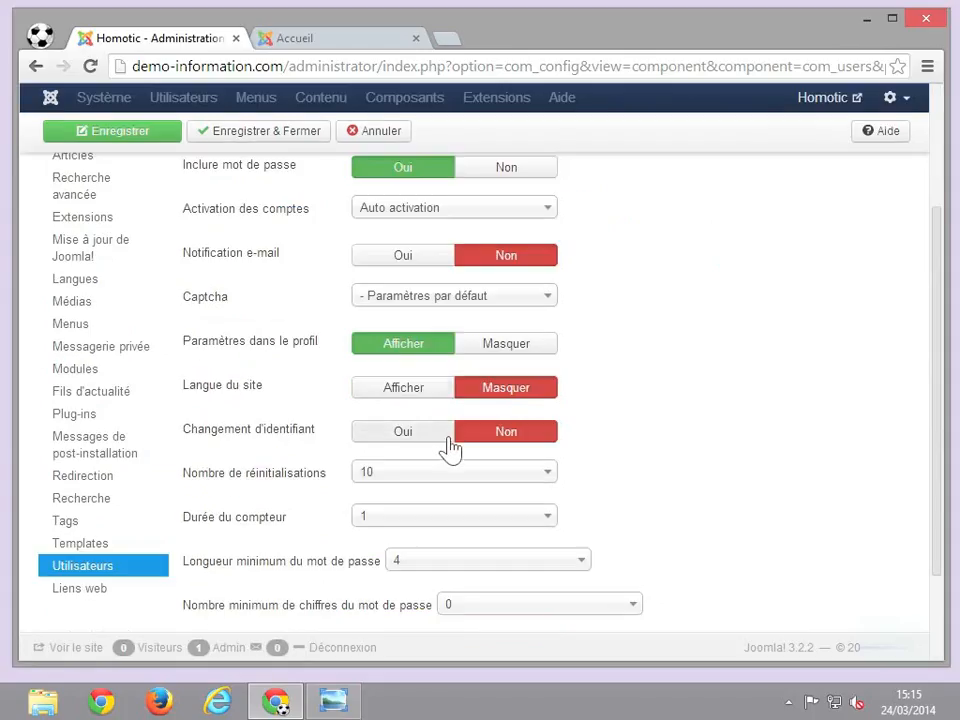
pyautogui.scroll(-1, 450, 445)
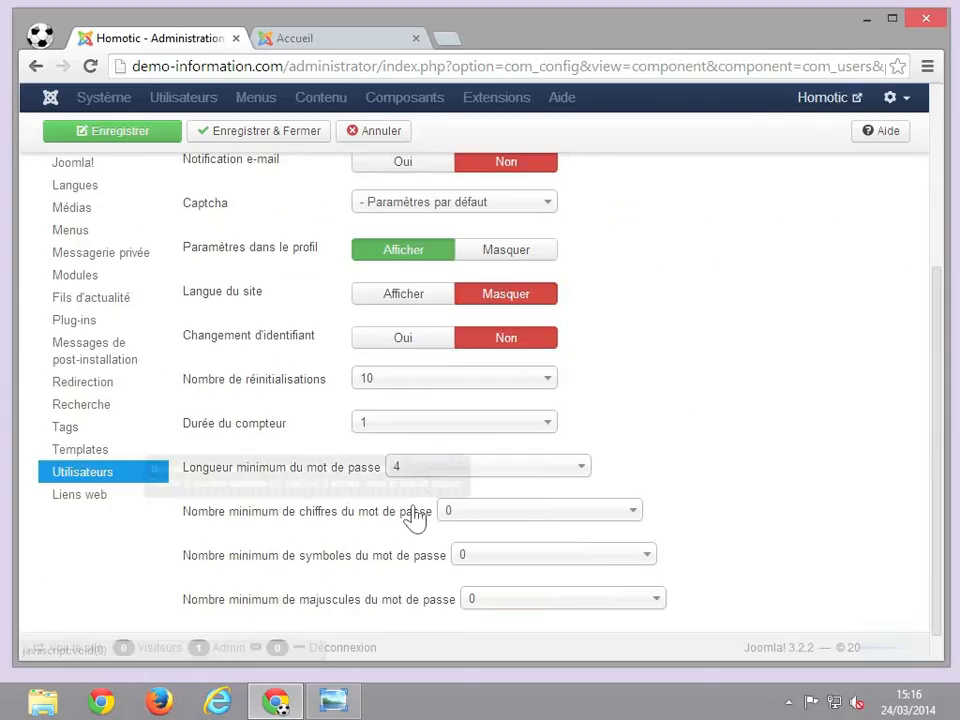
pyautogui.scroll(-1, 413, 523)
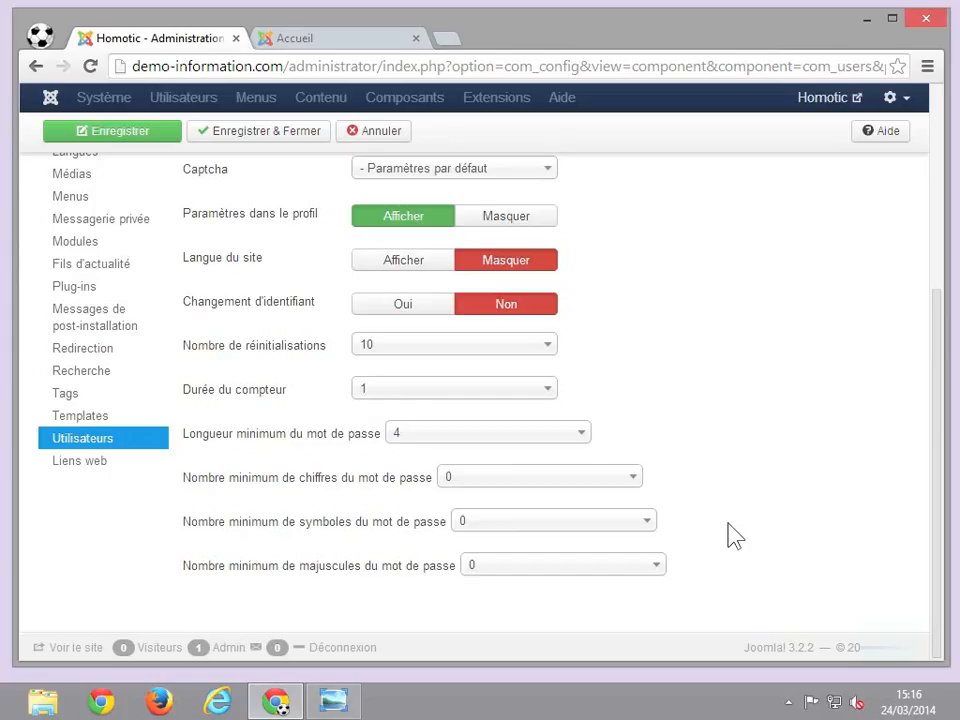
pyautogui.scroll(5, 729, 536)
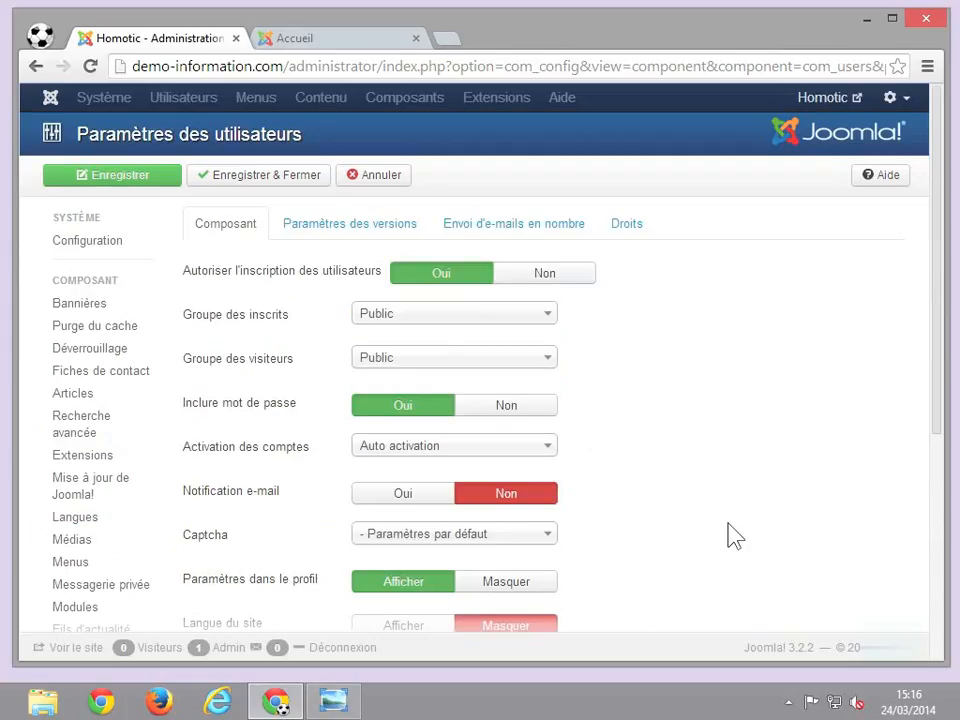
# - Show the Droits tab with the Public group's inherited, not-allowed permissions
pyautogui.click(643, 232)
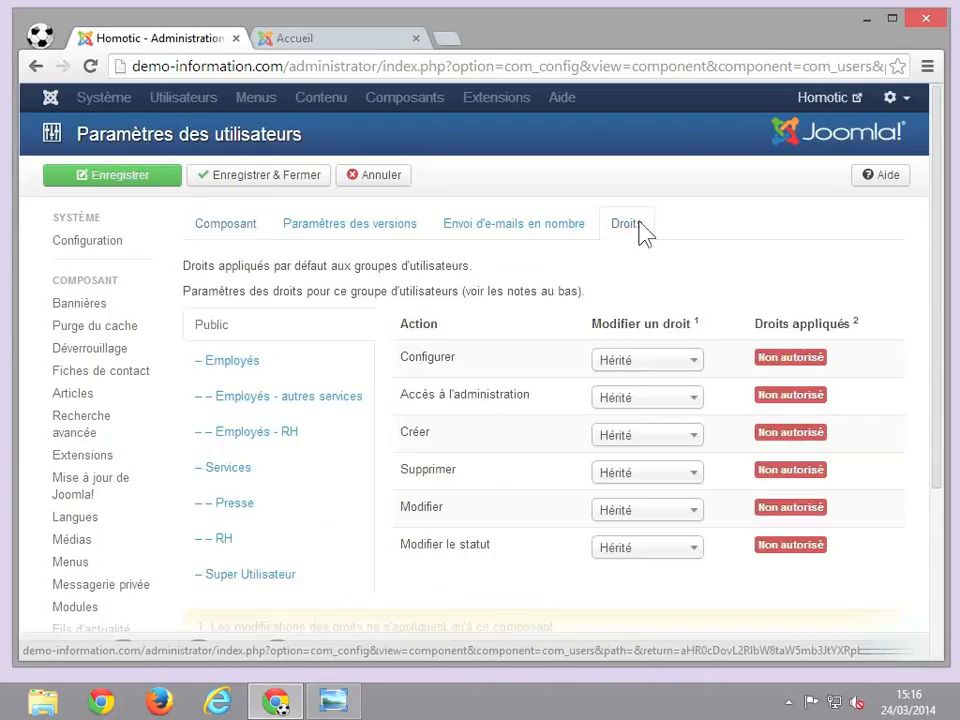